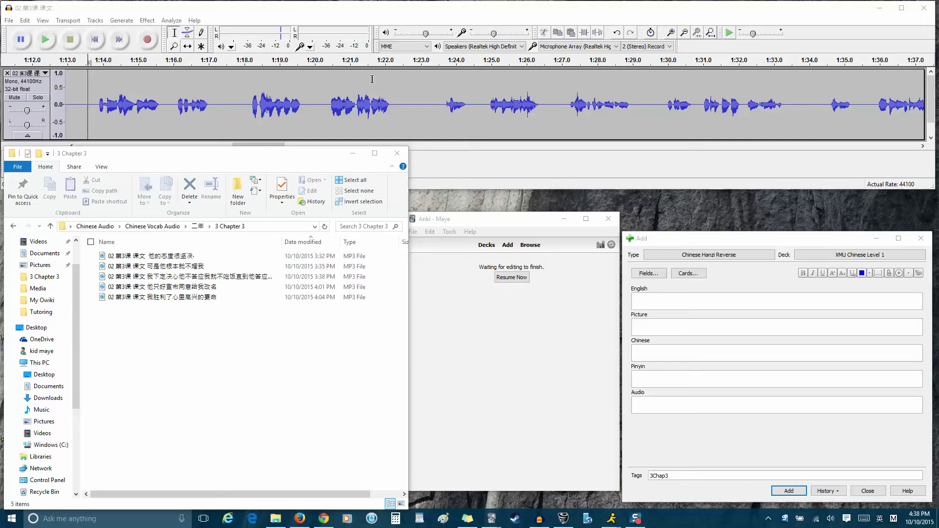
Bring the Audacity window with the lesson recording in front of the Chapter 3 folder
click(111, 3)
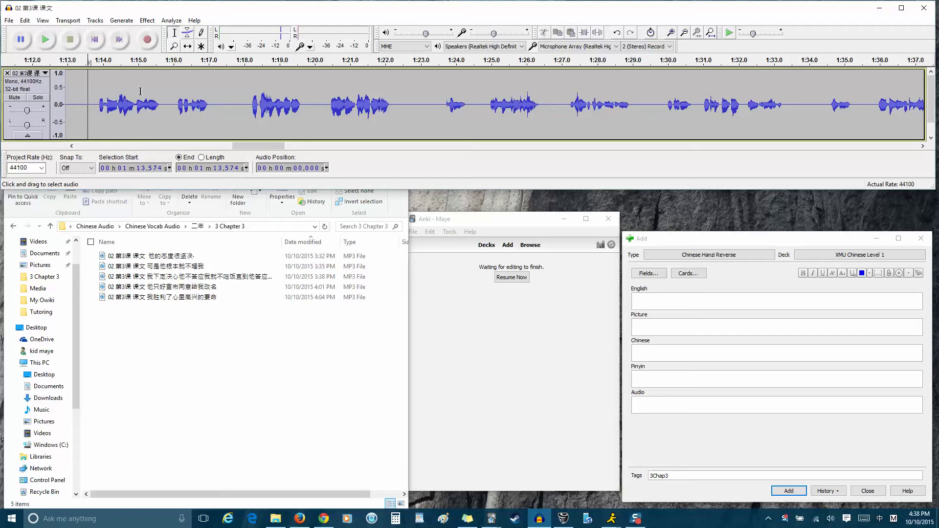
Play the lesson recording to find the phrase and select it from 1:20.425 to 1:22.155
click(51, 40)
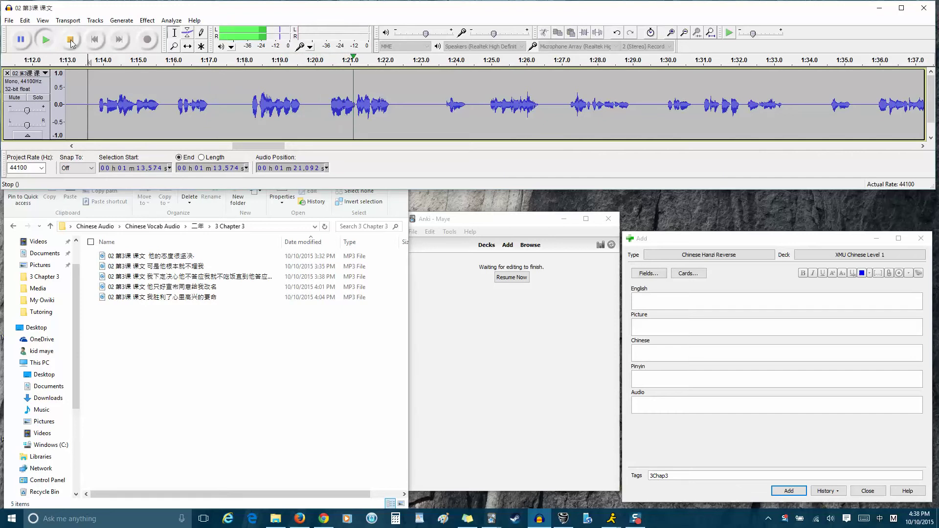
click(71, 41)
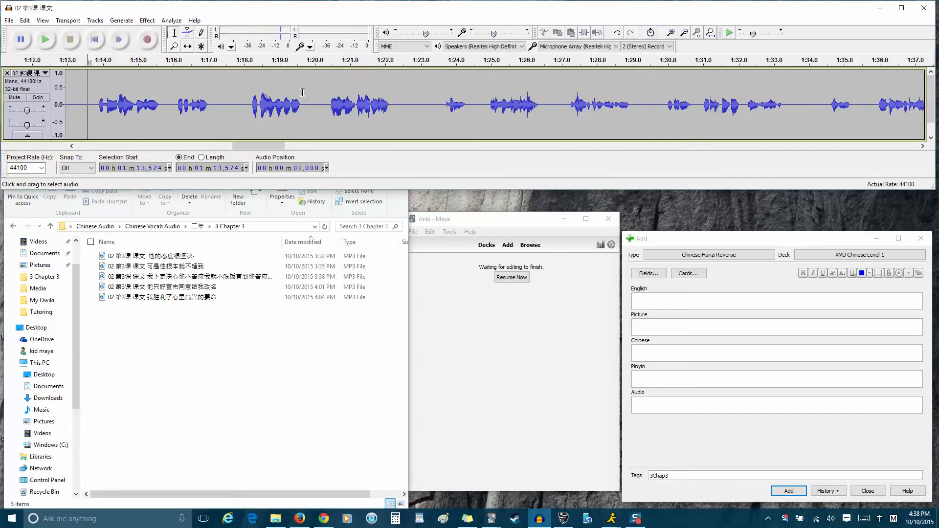
drag(330, 102, 390, 106)
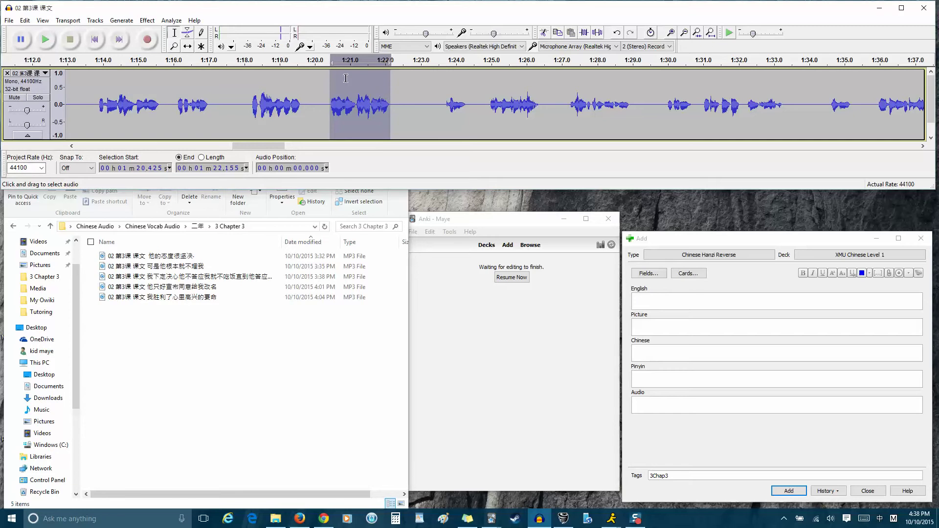
Export the selection as MP3 '02 第3课 课文 我要上职业中学', accepting the default metadata
click(10, 22)
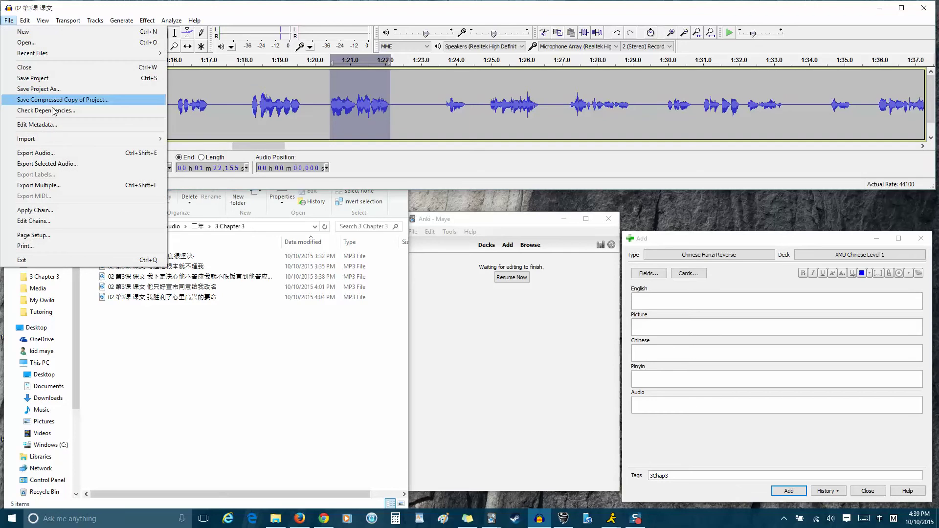
click(62, 164)
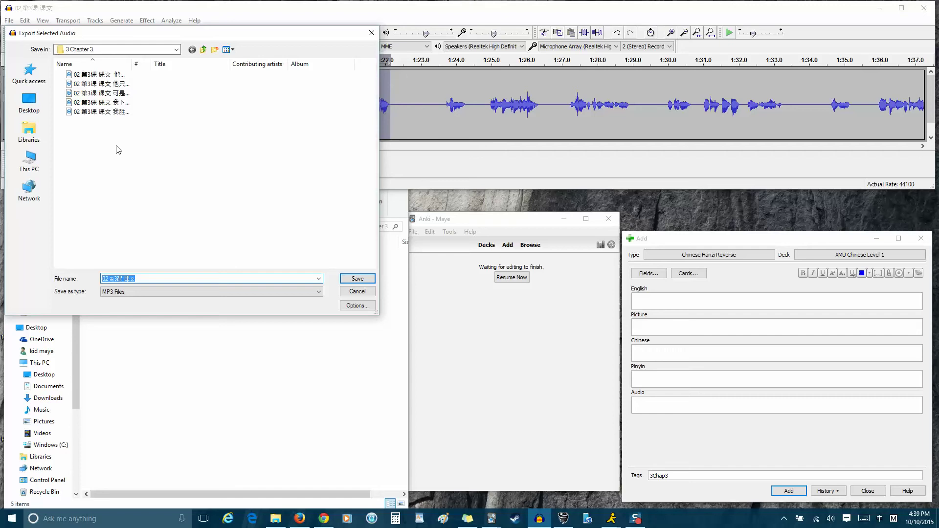
click(211, 278)
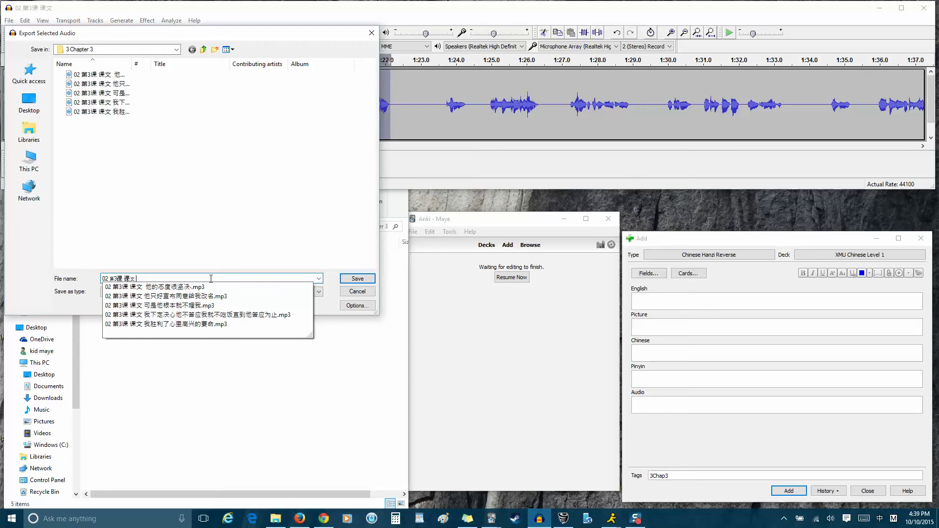
text(wo)
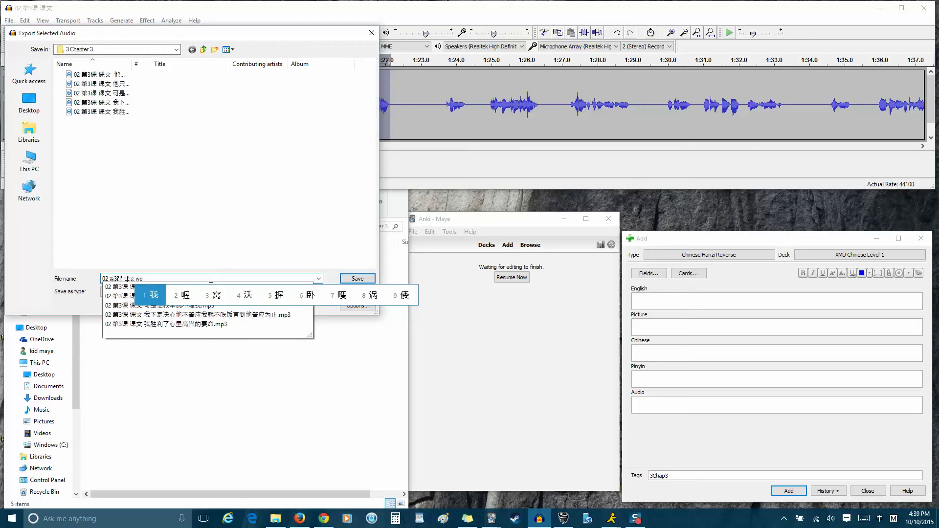
text('yao)
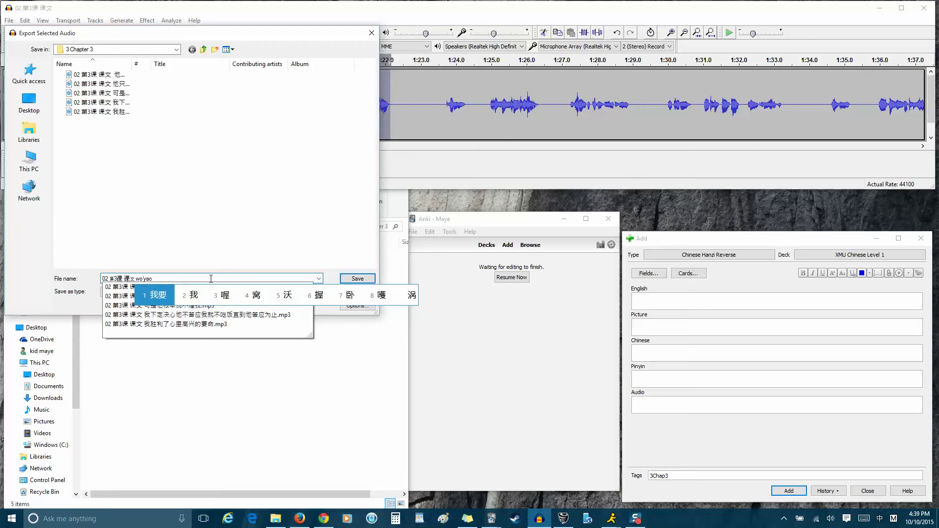
text(shangzhi)
text(ye)
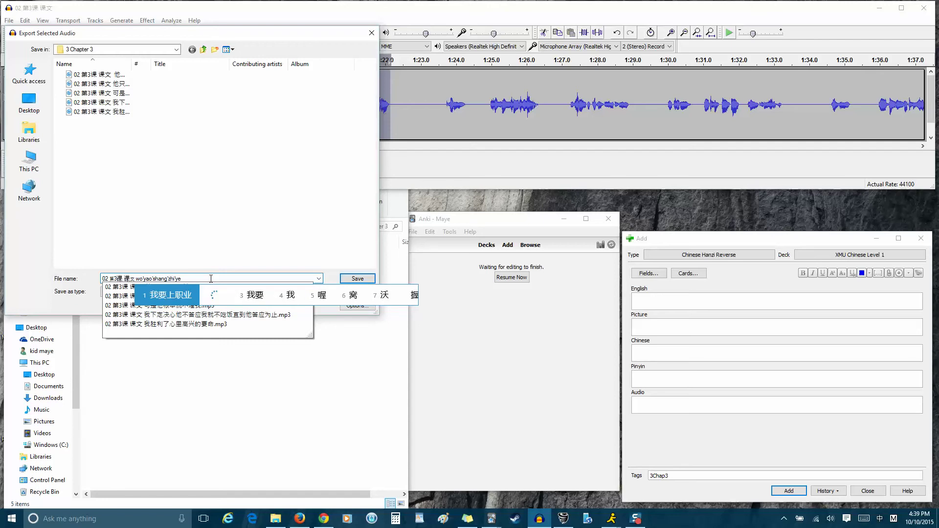
key(space)
text(zhongxue)
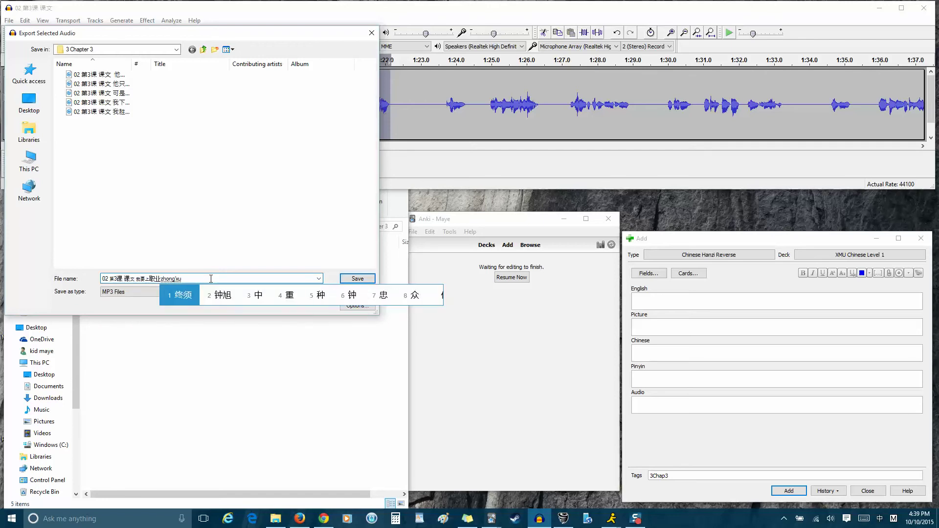
key(space)
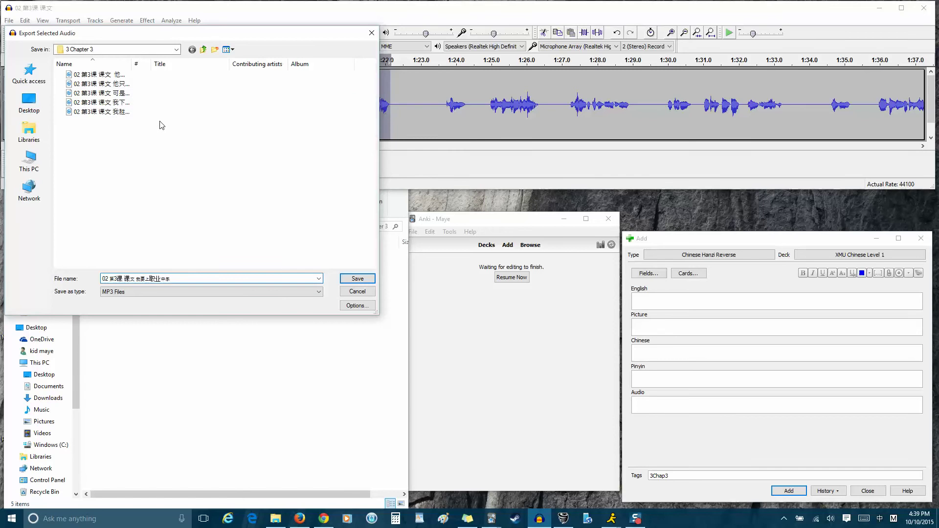
click(351, 280)
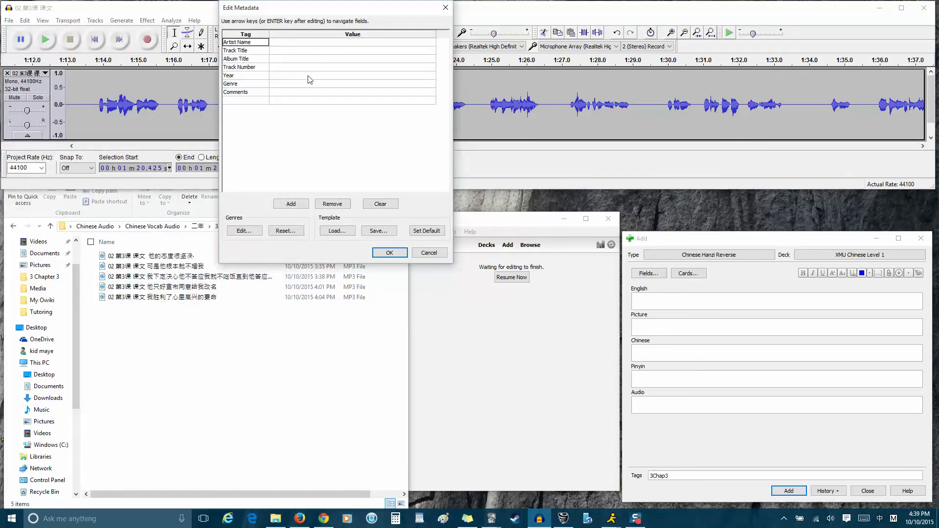
click(400, 253)
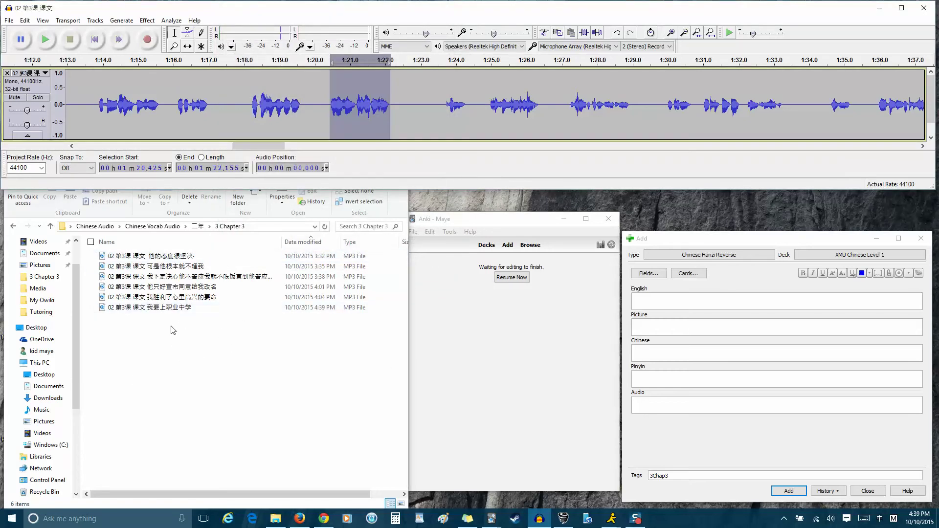
Drop the 我要上职业中学 MP3 into the Audio field and enter English 'I want to attend vocational school'
click(168, 309)
drag(169, 313, 654, 405)
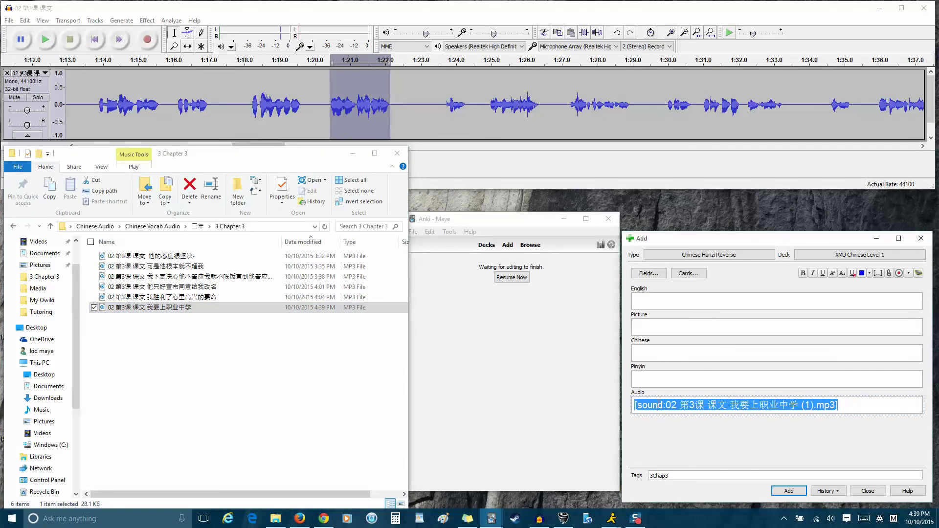
click(666, 302)
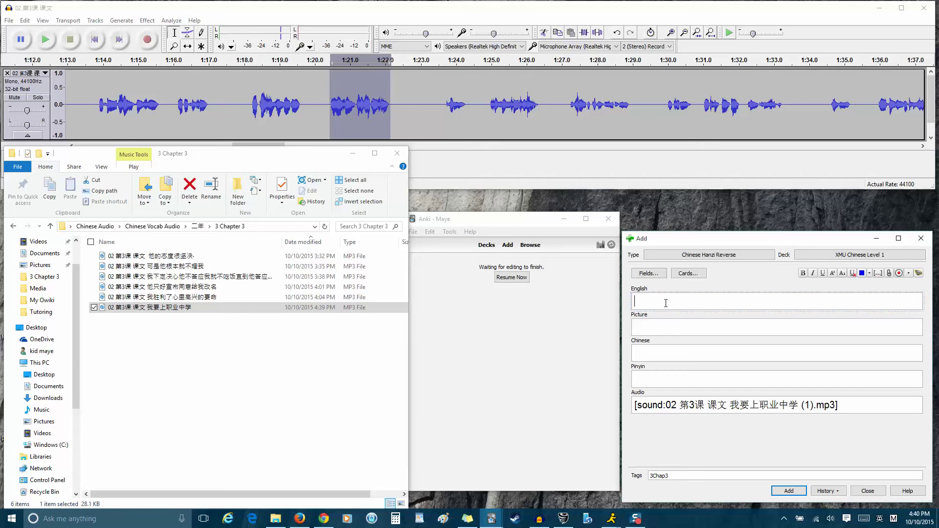
text(I want to attend vocational school)
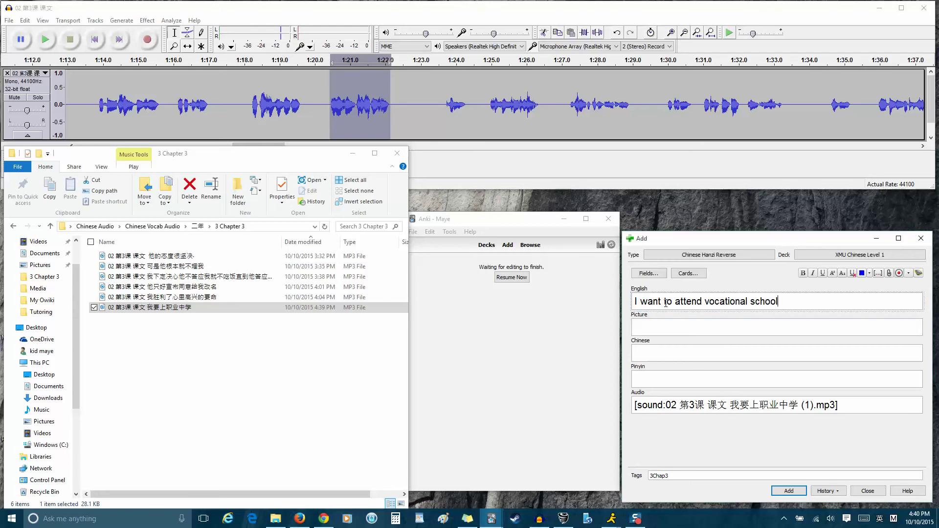
key(Tab)
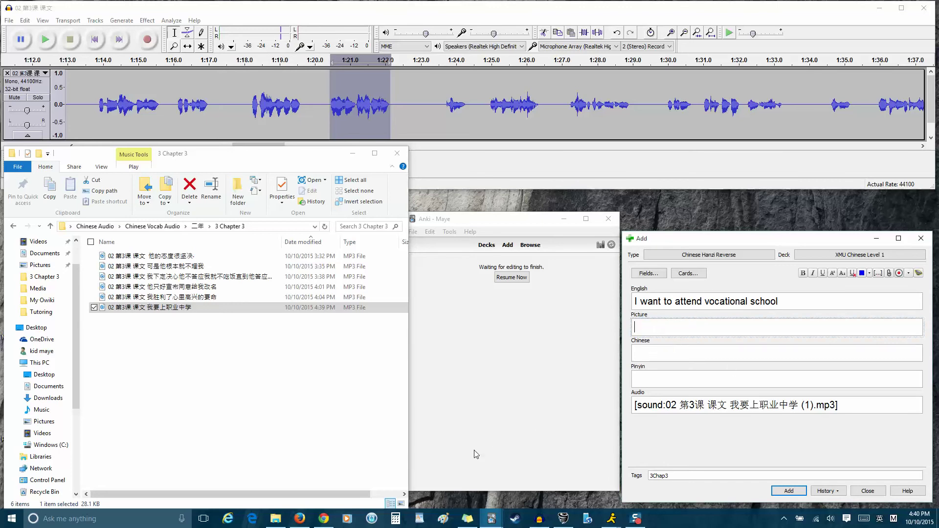
Search Google Images for 职业中学 and preview the certificate-holding group photo
click(324, 518)
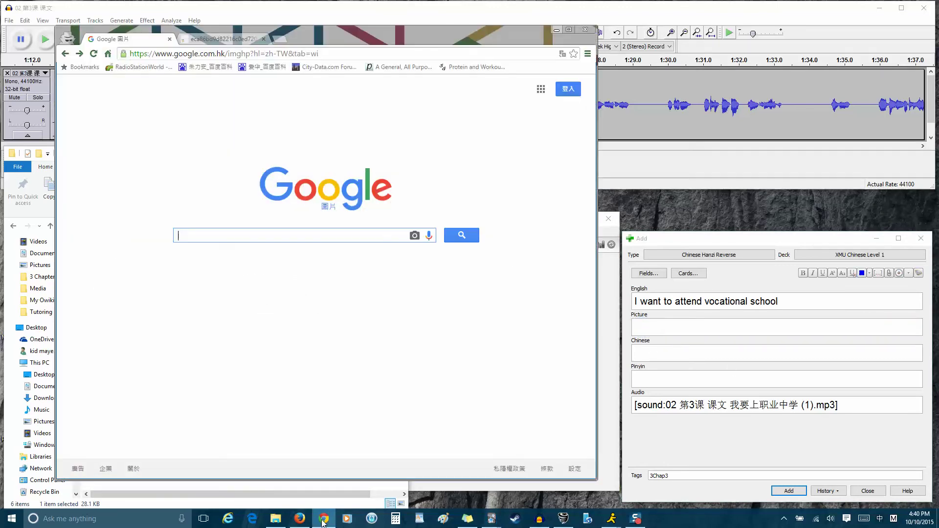
click(294, 235)
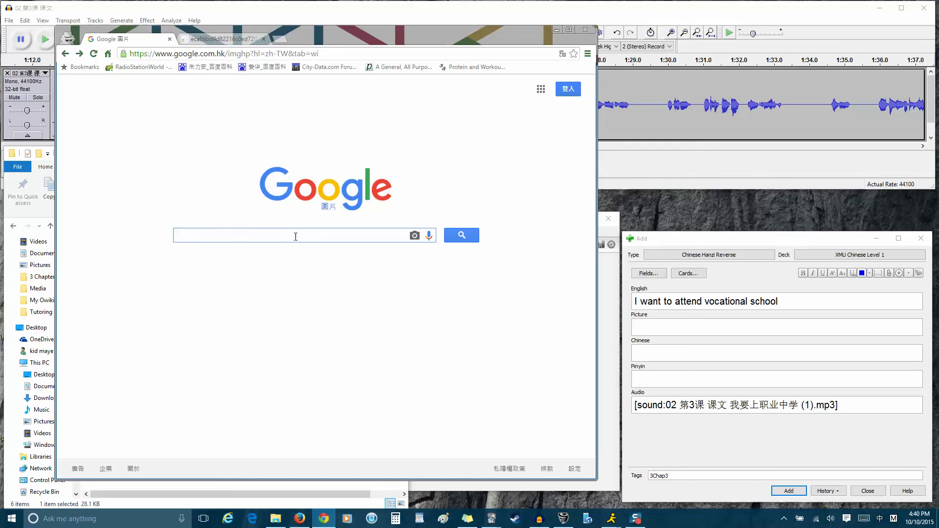
text(zhi'ye'zhong)
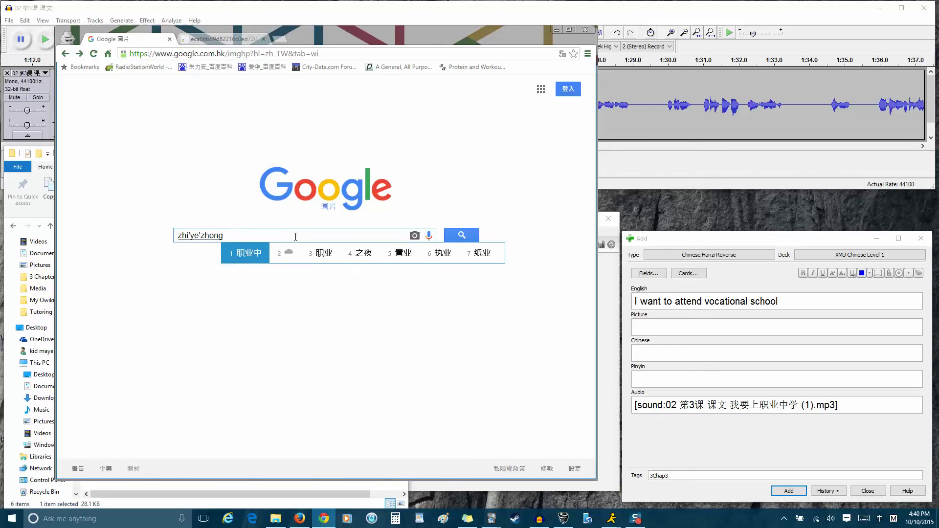
text('xue)
key(space)
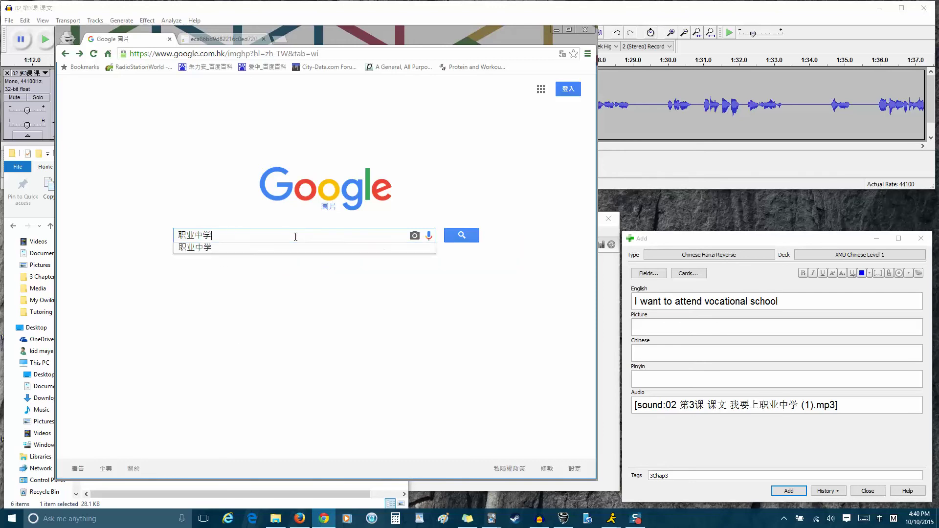
key(Return)
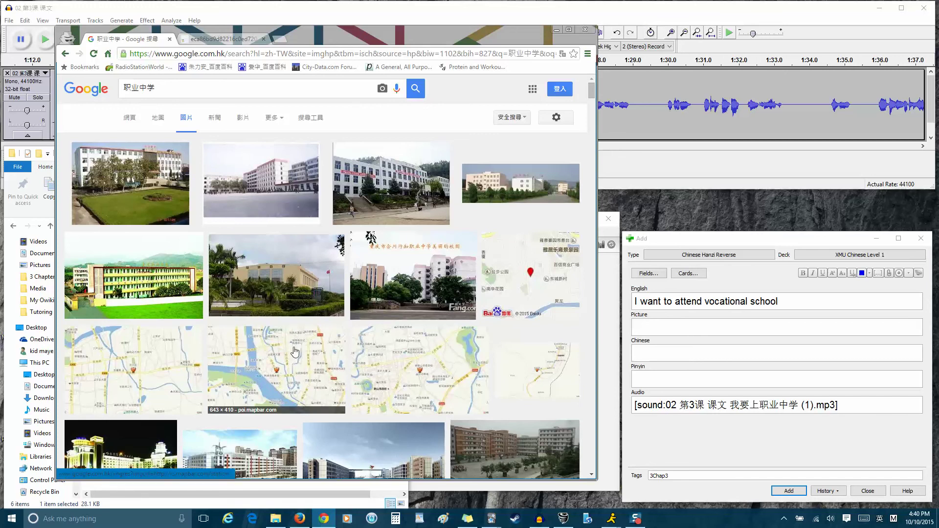
scroll(298, 330, down, 5)
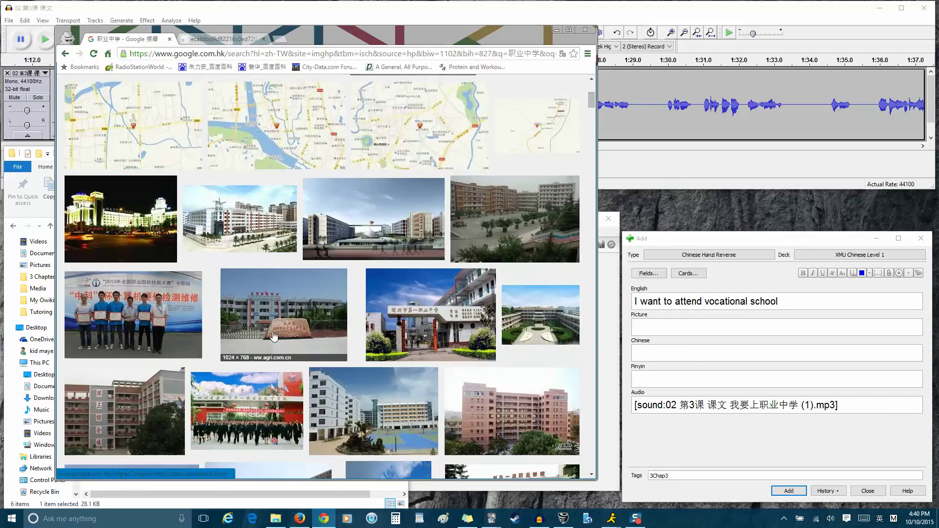
click(188, 307)
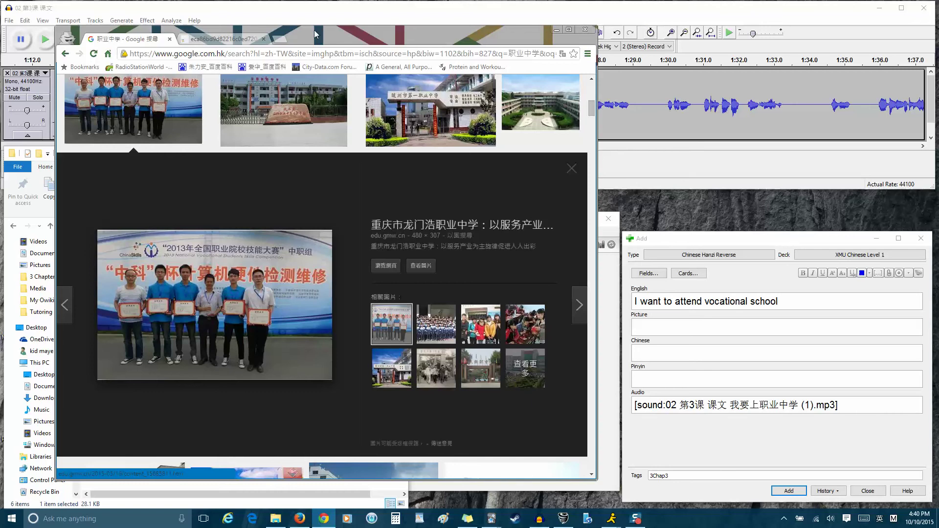
drag(320, 34, 297, 33)
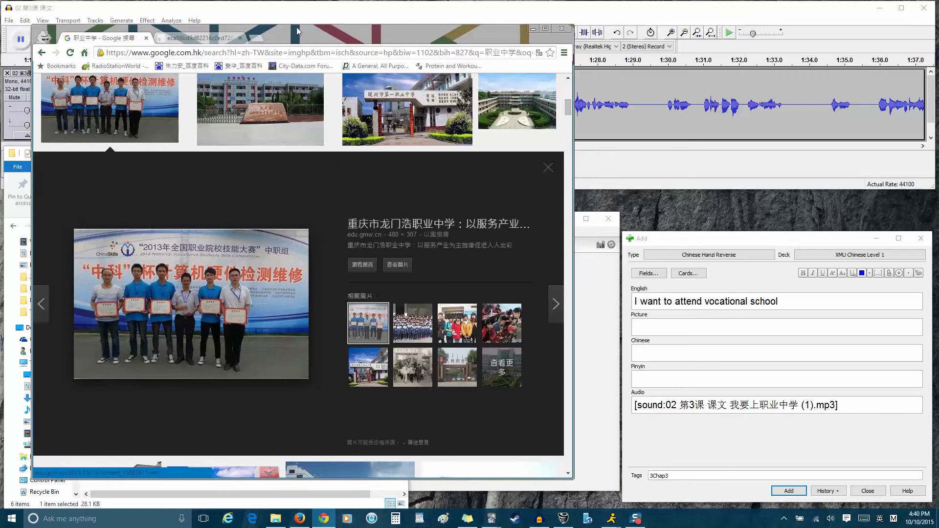
Put the full-size certificate group photo into the card's Picture field
click(203, 39)
drag(190, 131, 667, 327)
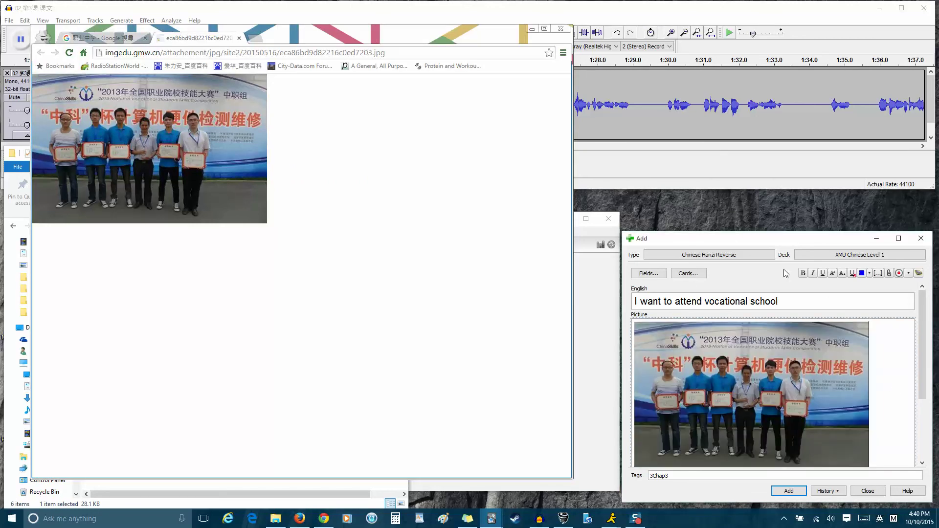
drag(784, 232, 784, 129)
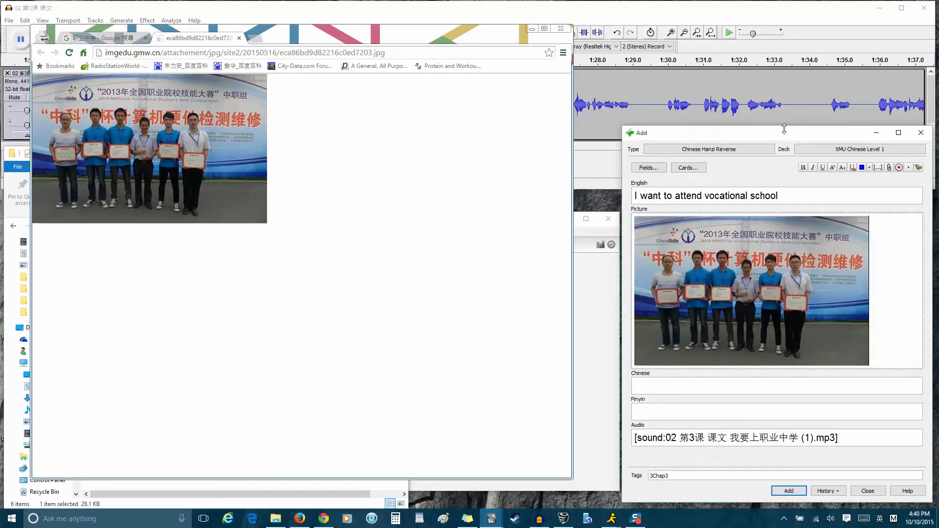
Fill the Chinese field with 我要上职业中学, pasting 上职业中学 copied from the audio file name
click(767, 385)
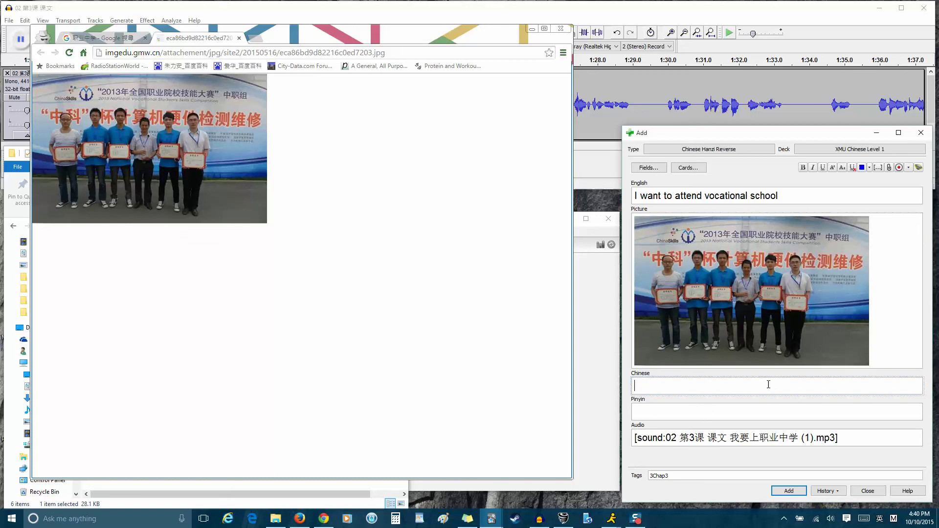
key(shift)
text(woyao)
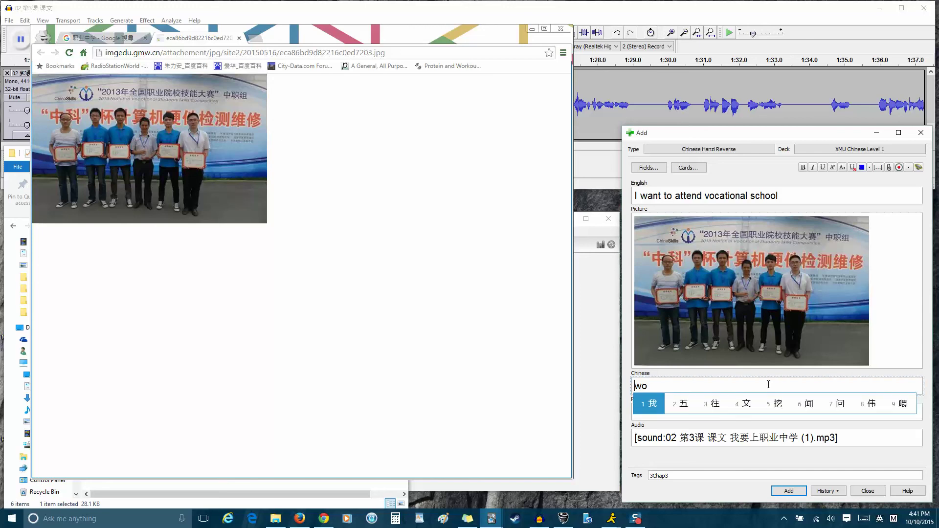
key(space)
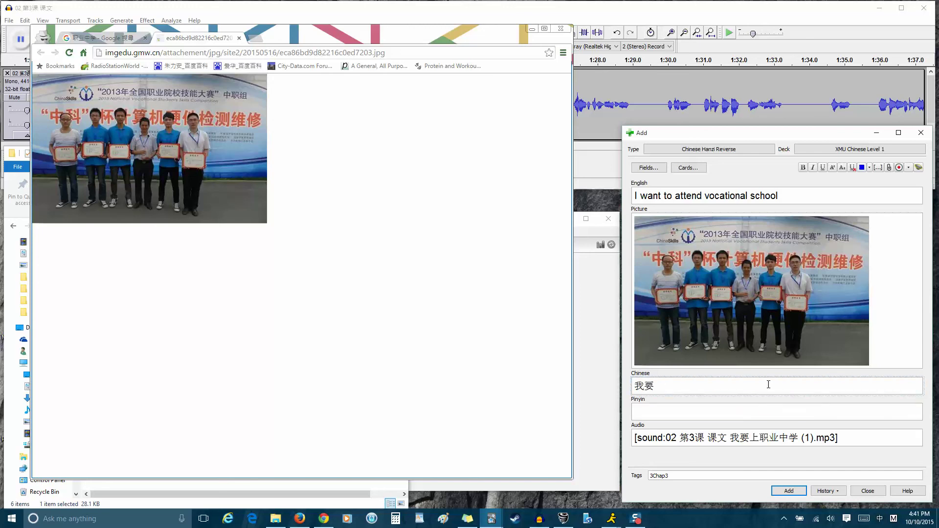
drag(793, 437, 749, 438)
right_click(757, 442)
click(775, 455)
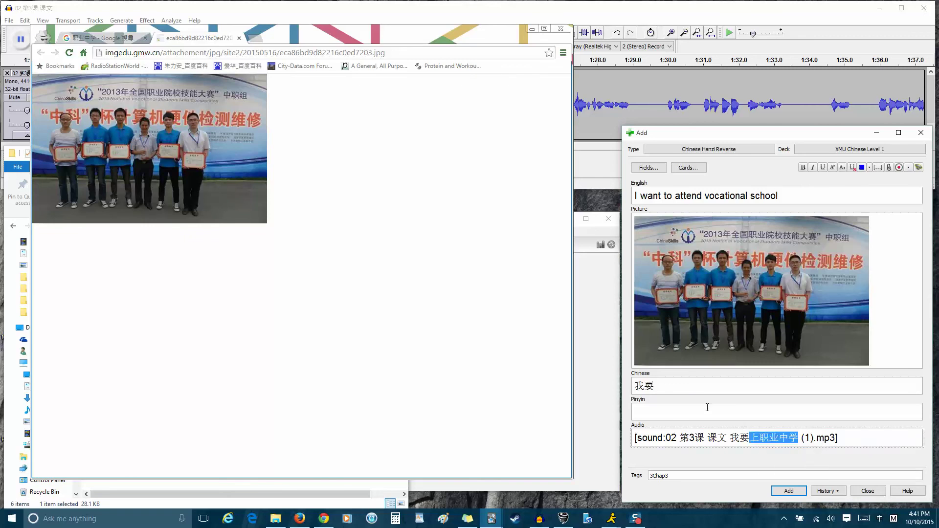
click(699, 385)
key(ctrl+v)
click(699, 412)
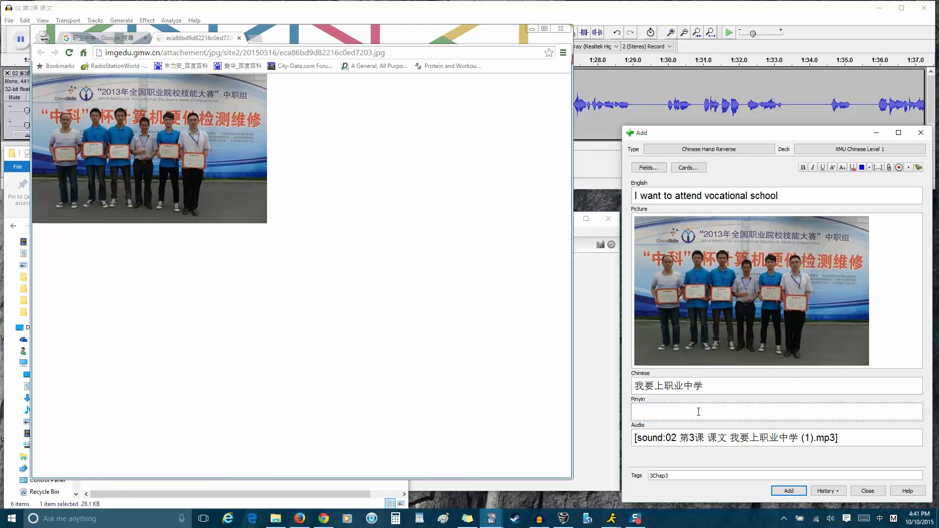
Enter the pinyin zhi2ye4 in the Pinyin field
text(xh)
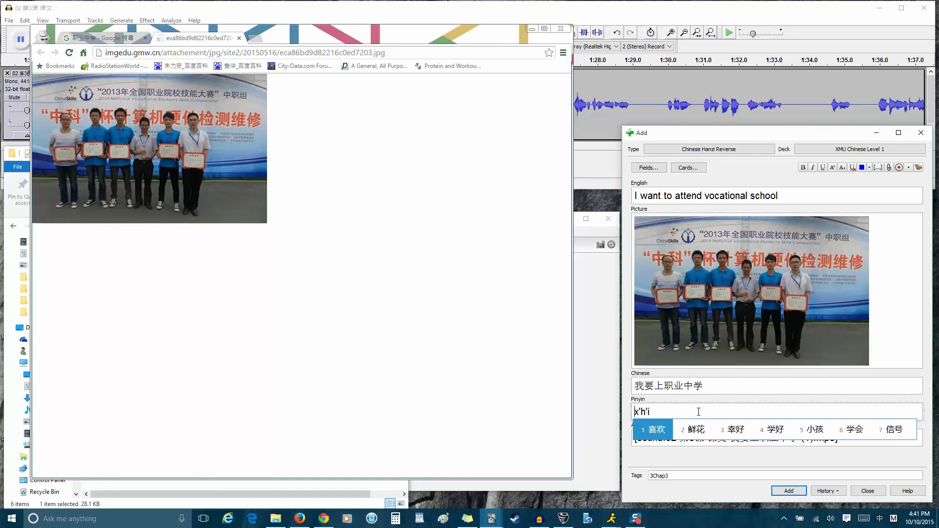
key(Escape)
text(i2)
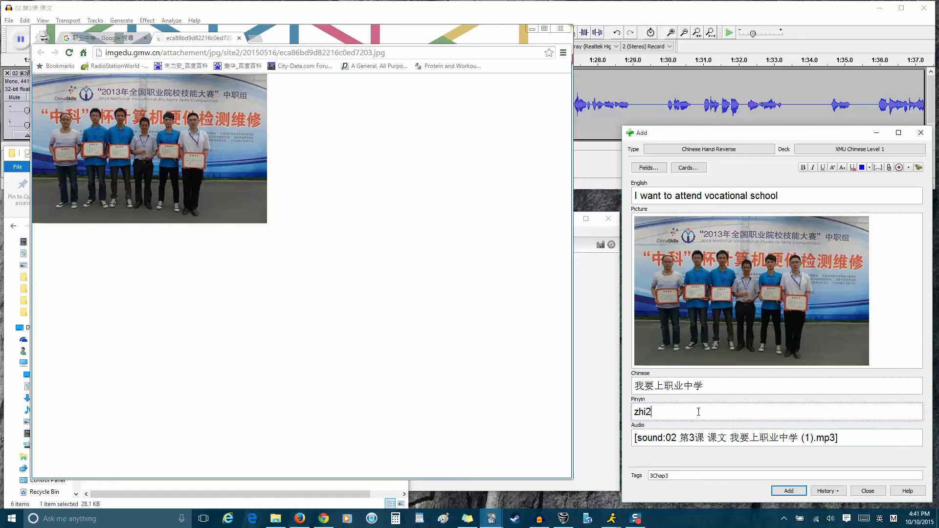
text(ye4)
Minimize Chrome and add the finished card to the XMU Chinese Level 1 deck
click(524, 30)
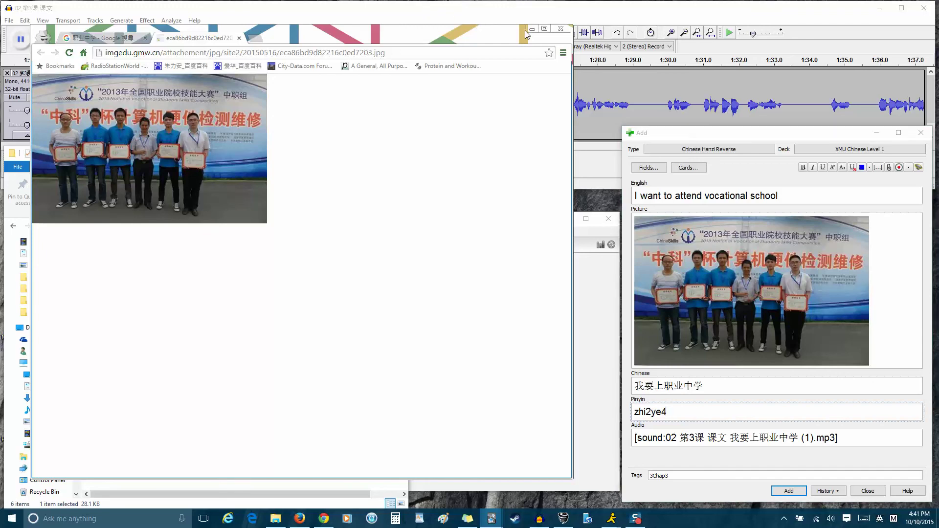
click(532, 29)
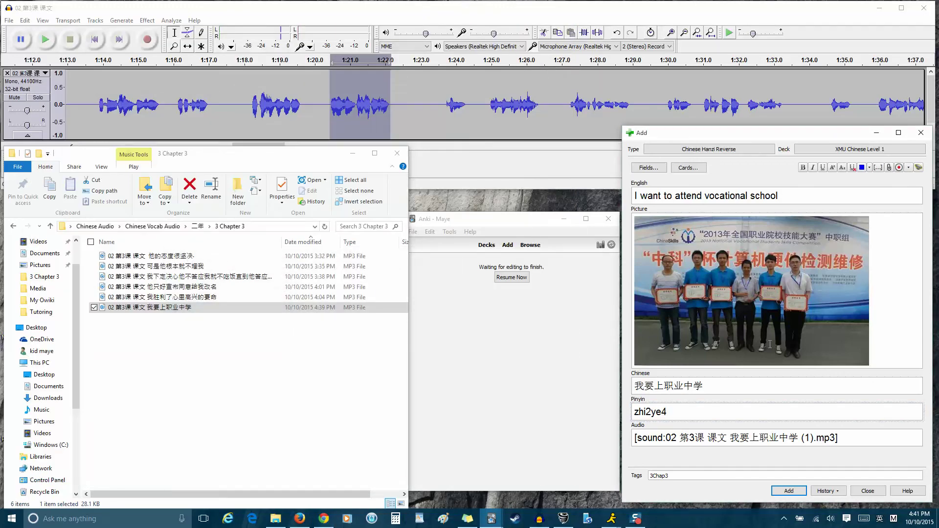
click(793, 495)
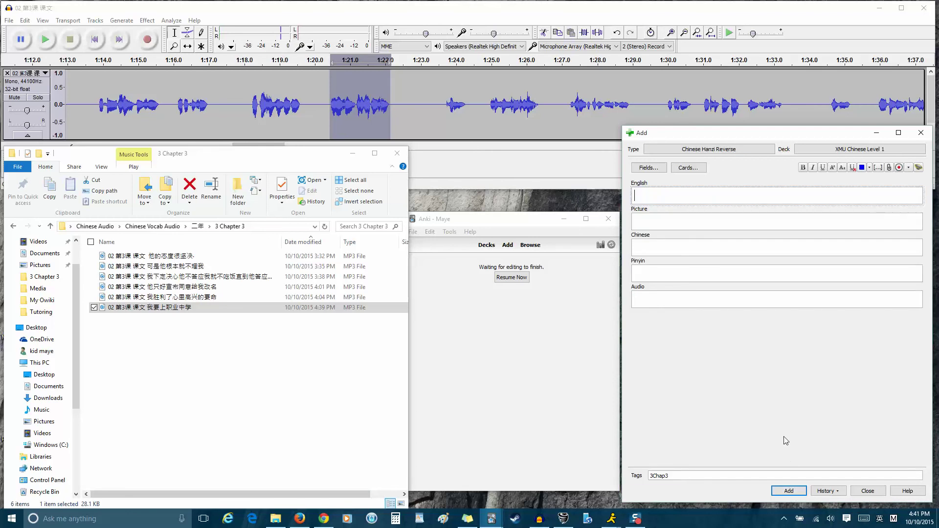